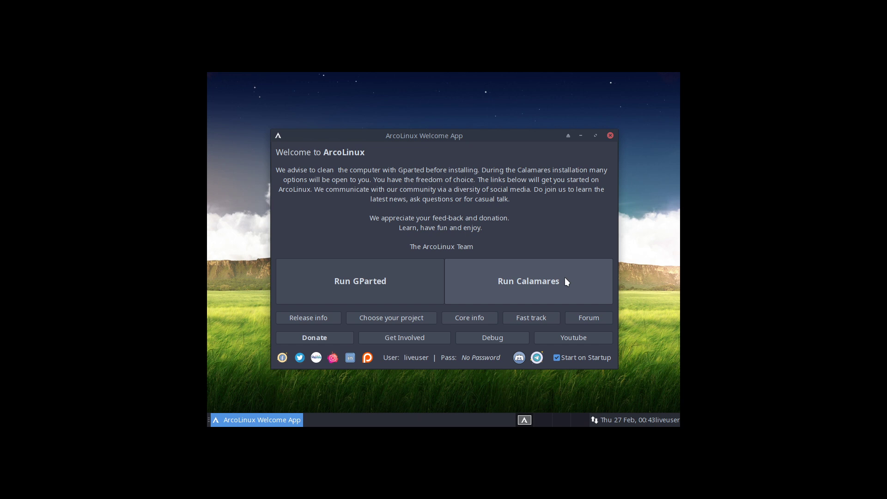
Launch GParted from the ArcoLinux Welcome App to clean the disk.
left_click(381, 278)
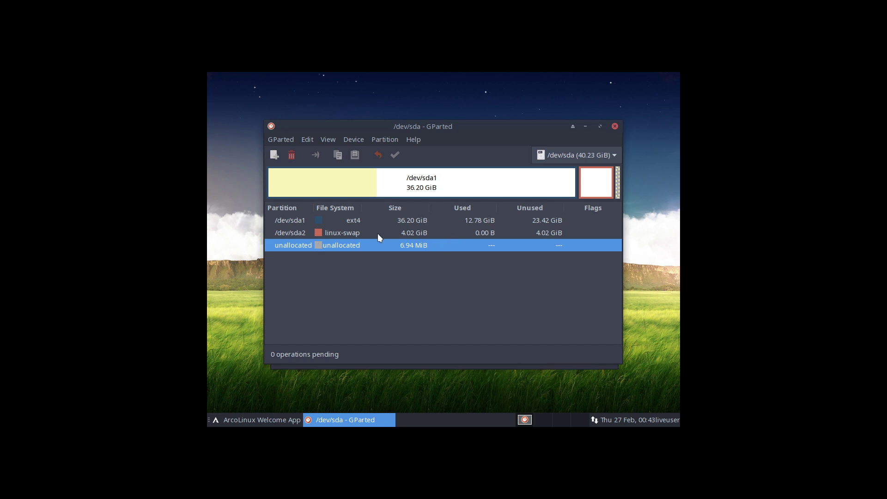
Delete the /dev/sda2 linux-swap and /dev/sda1 ext4 partitions.
right_click(360, 249)
left_click(332, 239)
left_click(342, 230)
right_click(342, 230)
left_click(365, 219)
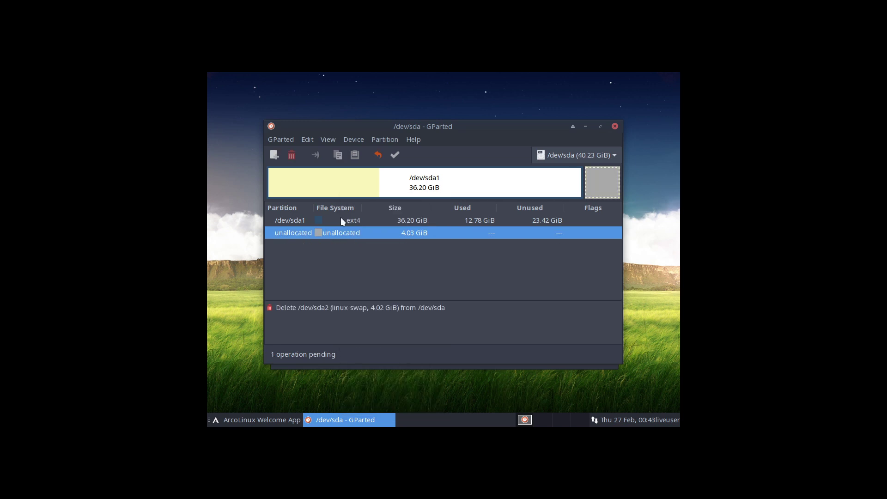
right_click(340, 217)
left_click(370, 220)
Create one 40.23 GiB ext4 partition in the freed space and apply the operations.
right_click(340, 220)
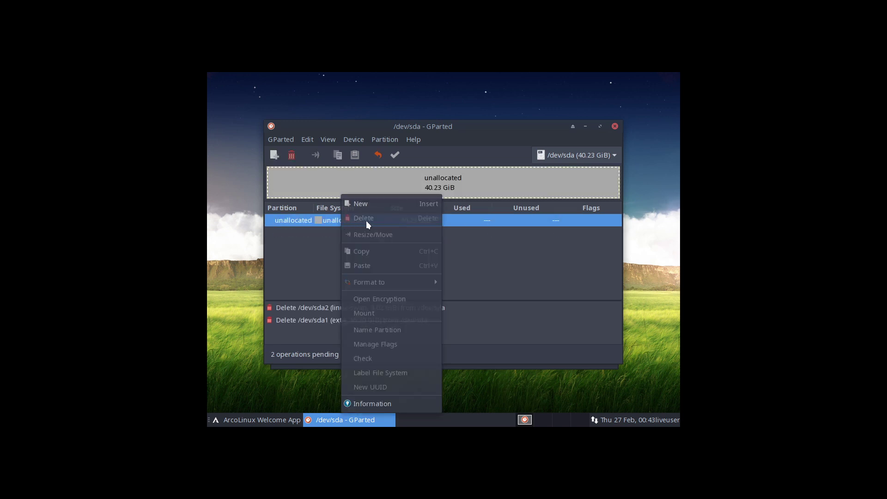
left_click(368, 209)
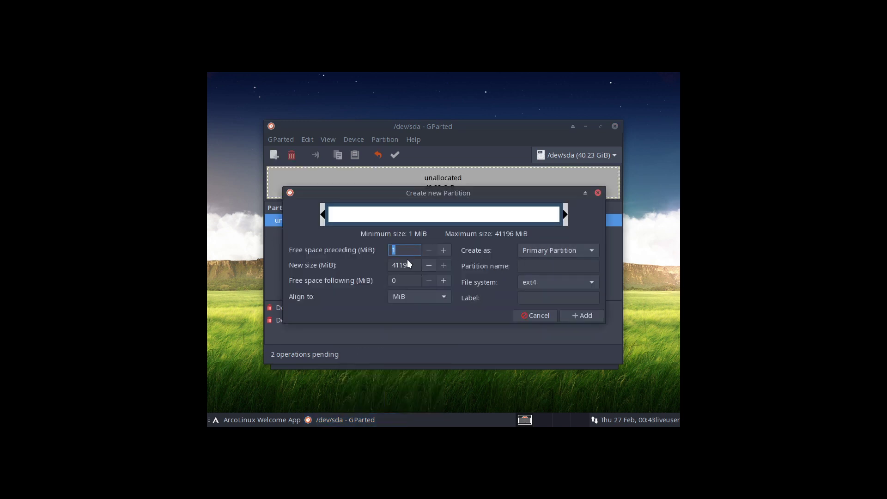
left_click(580, 315)
left_click(395, 156)
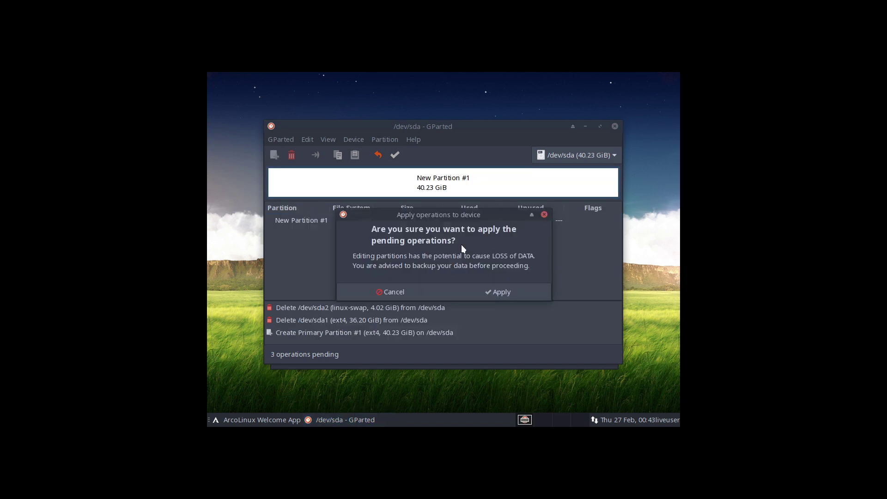
left_click(497, 294)
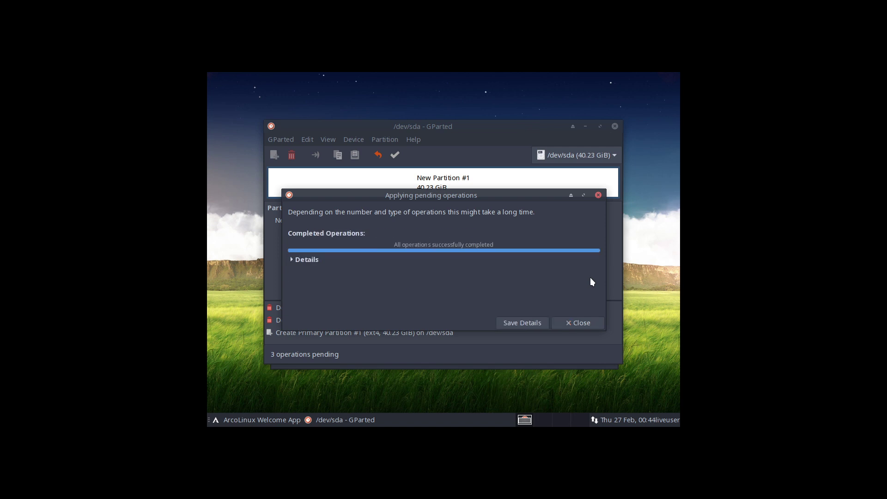
left_click(578, 322)
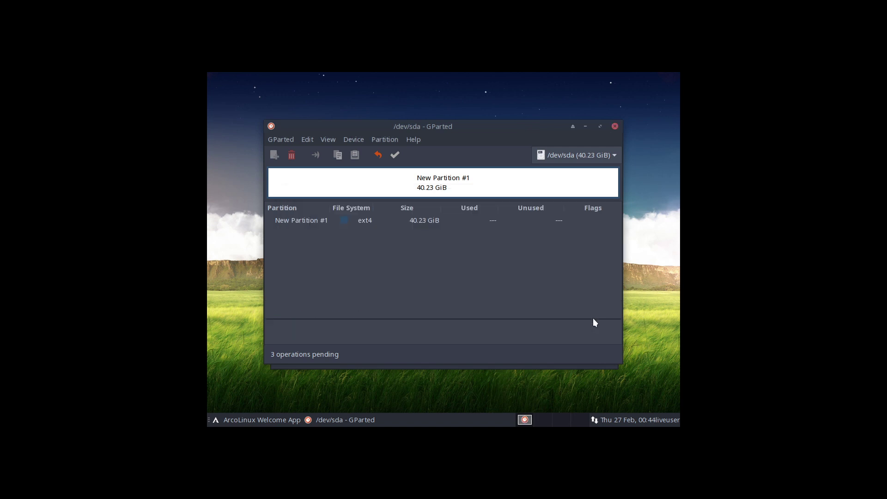
Close GParted, launch Calamares from the Welcome App and advance to Package selection.
left_click(615, 127)
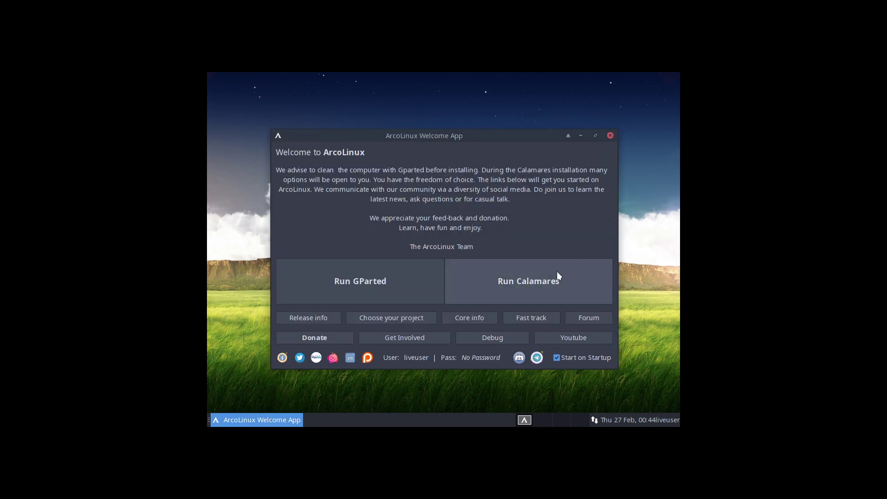
left_click(533, 278)
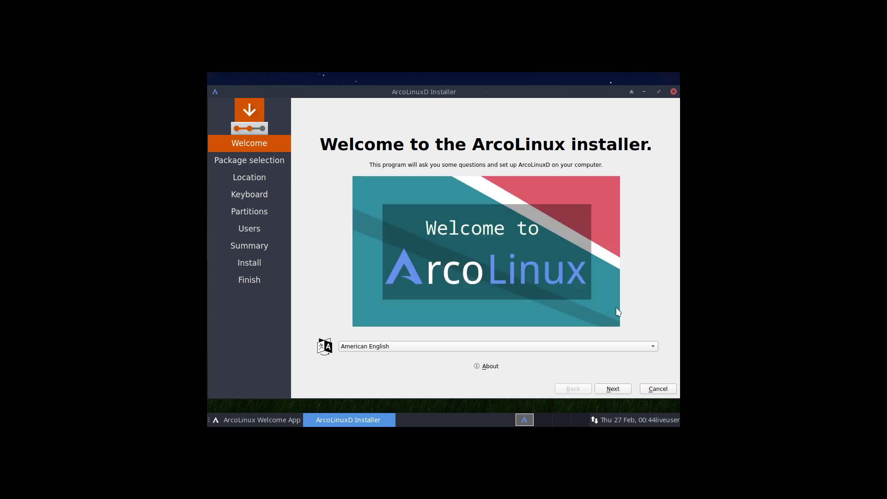
left_click(610, 388)
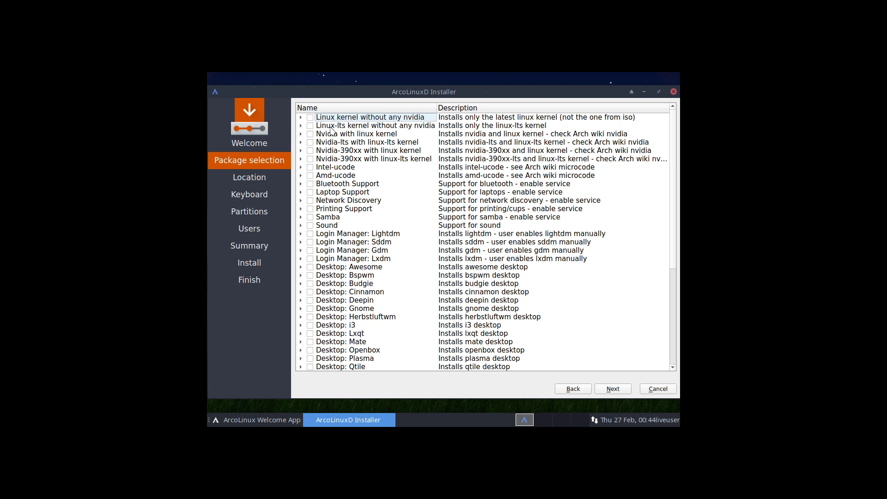
Select the Linux-lts kernel, network discovery, printing, Samba and sound support, and the Gdm login manager.
left_click(310, 126)
left_click(310, 201)
left_click(310, 209)
left_click(310, 217)
left_click(310, 225)
left_click(310, 250)
Tick Desktop: Gnome, review the Accessories, Development, Fonts and Gnome package lists, then continue.
scroll(312, 270, "down", 1)
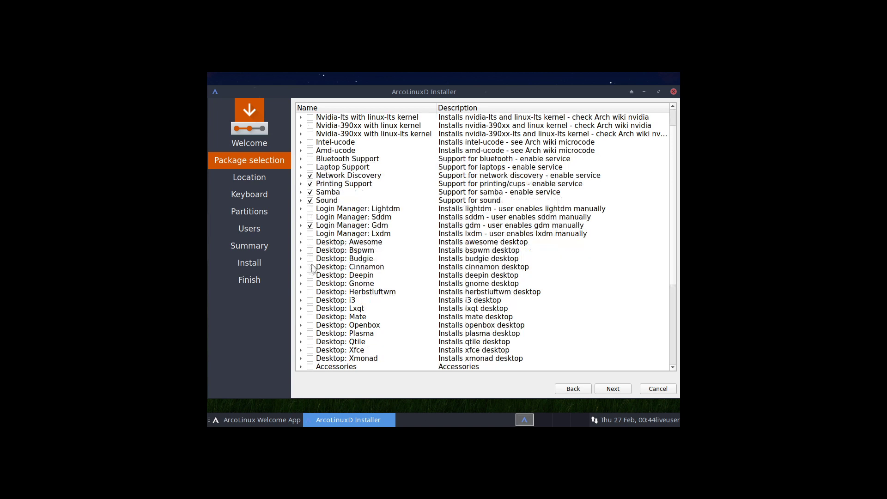
left_click(310, 283)
scroll(356, 235, "down", 2)
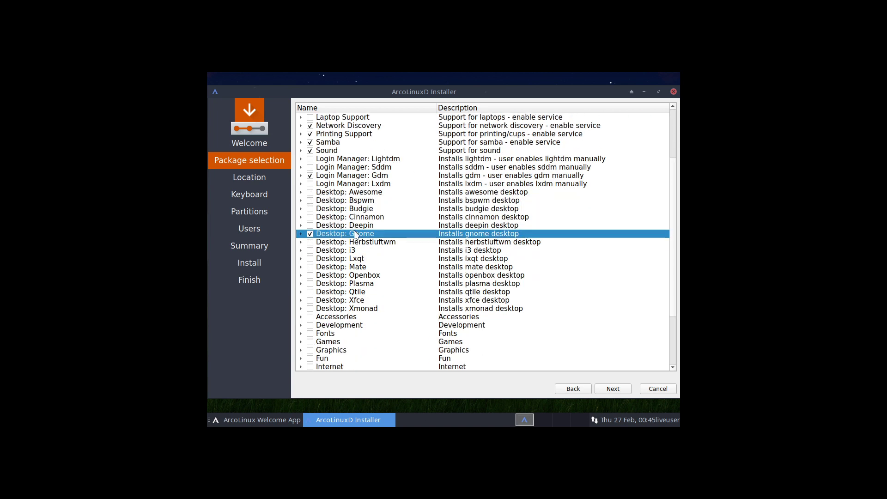
scroll(365, 240, "down", 1)
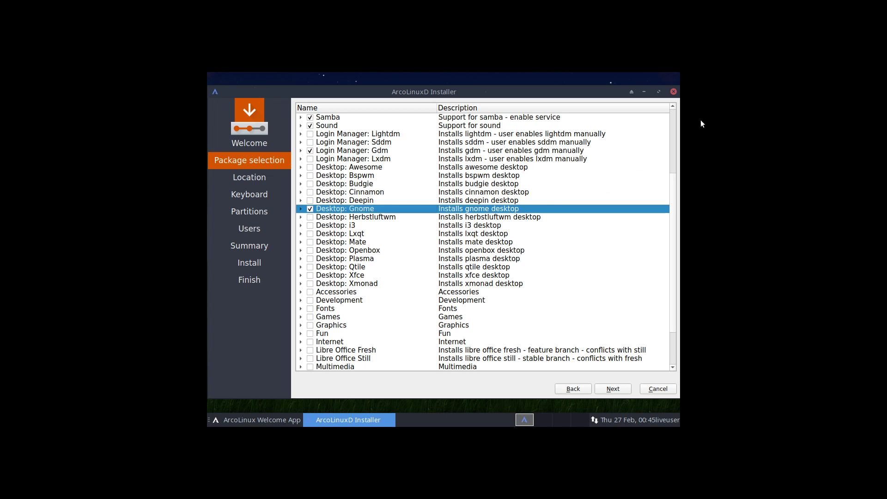
scroll(671, 226, "down", 2)
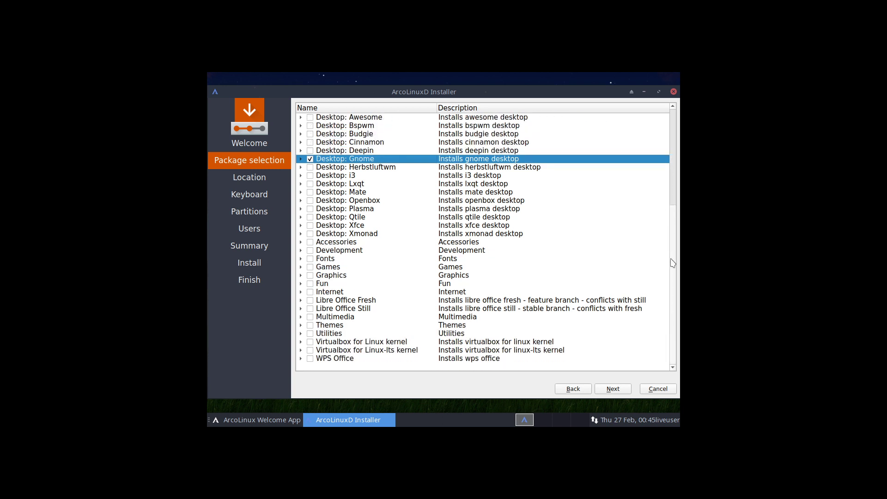
left_click(301, 243)
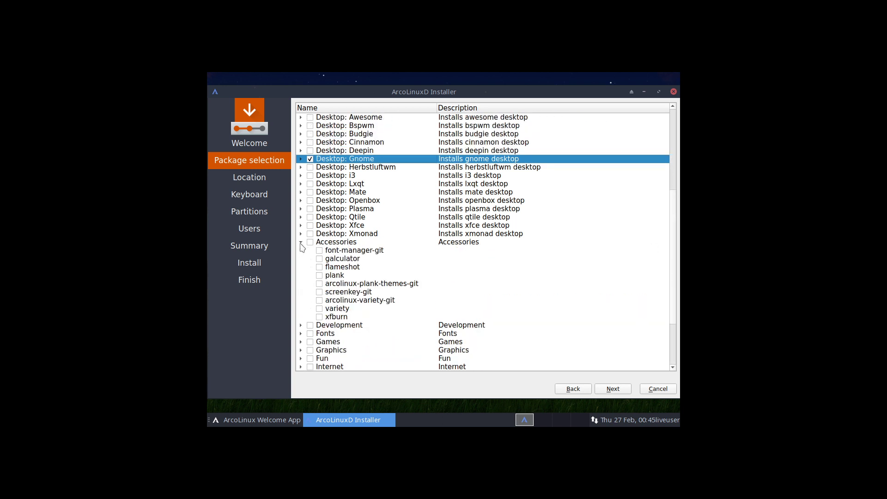
left_click(301, 243)
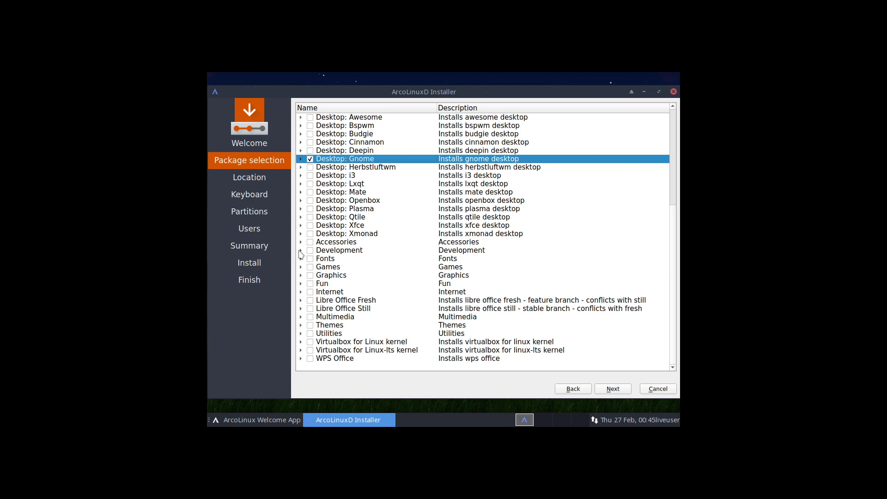
left_click(301, 251)
left_click(300, 251)
left_click(300, 260)
left_click(300, 259)
left_click(301, 160)
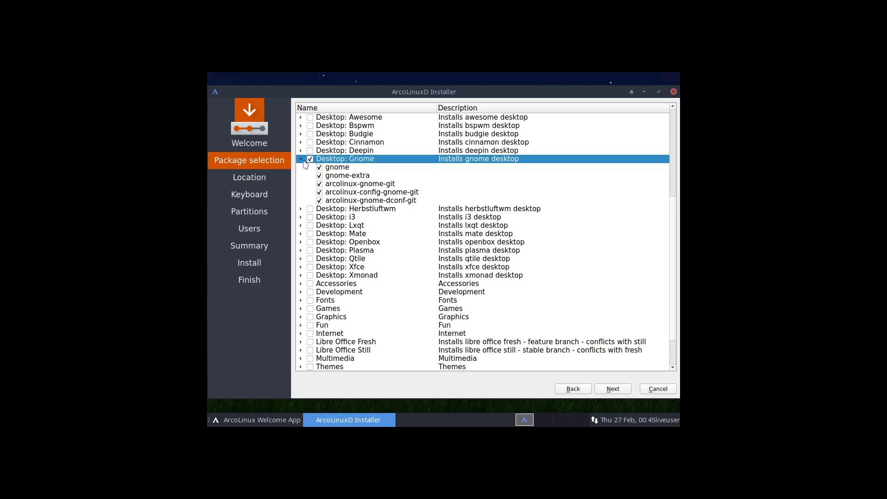
left_click(301, 160)
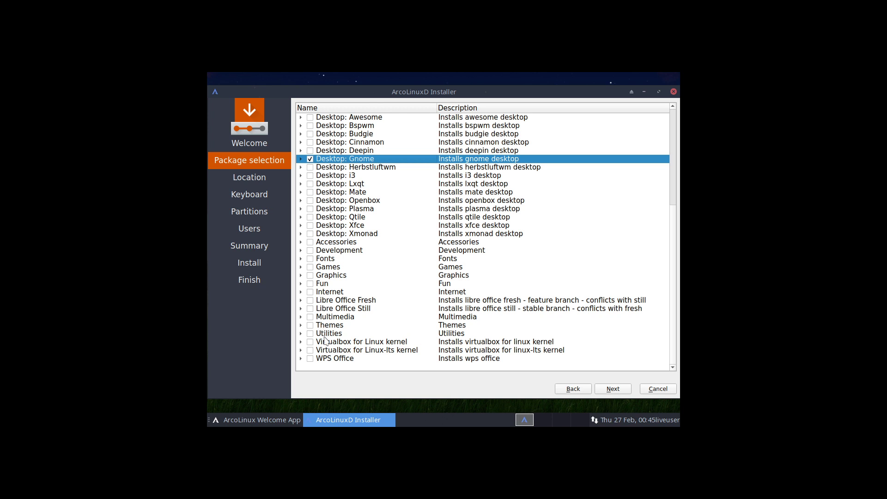
left_click(613, 389)
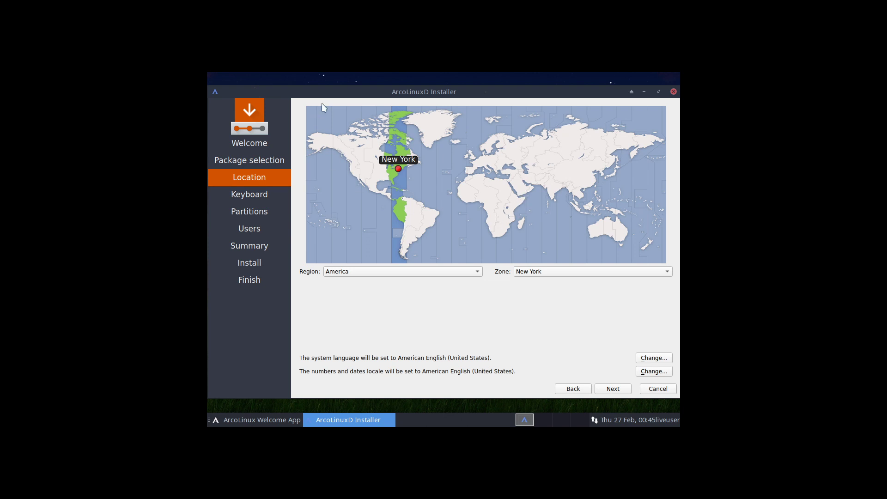
Keep America/New York and the US keyboard, then erase the disk with Swap (no Hibernate).
left_click(613, 390)
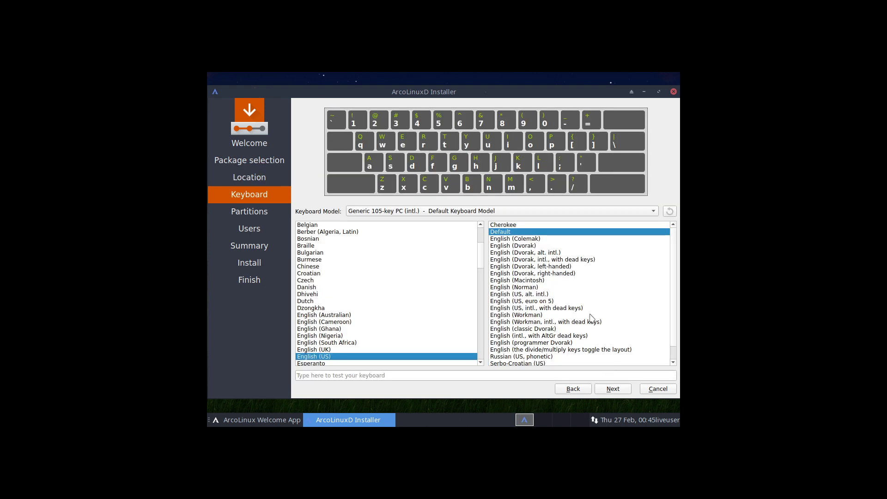
left_click(614, 388)
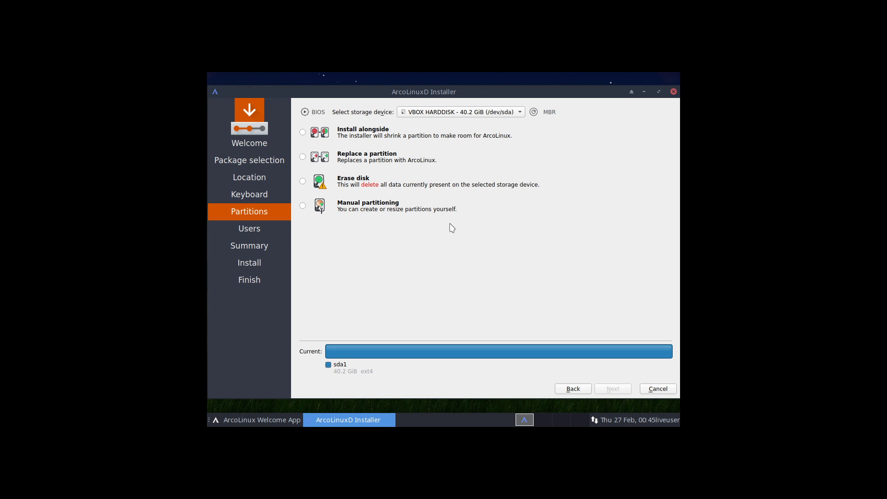
left_click(303, 180)
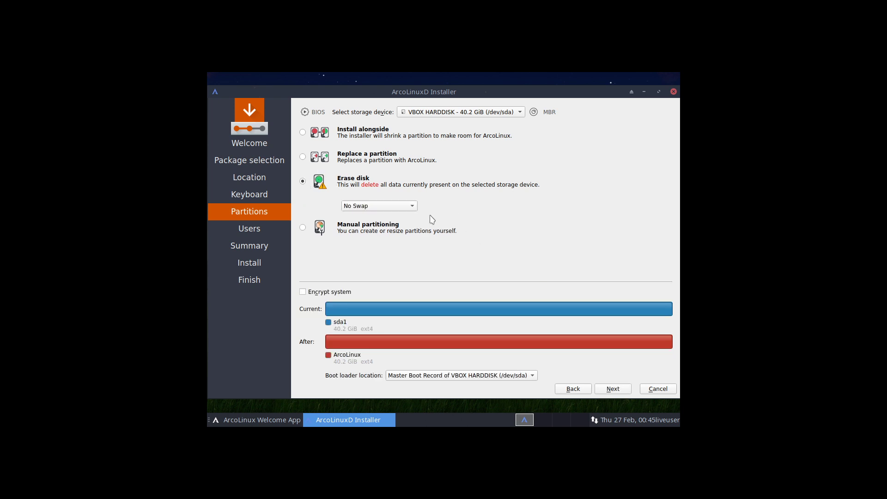
left_click(415, 206)
left_click(407, 217)
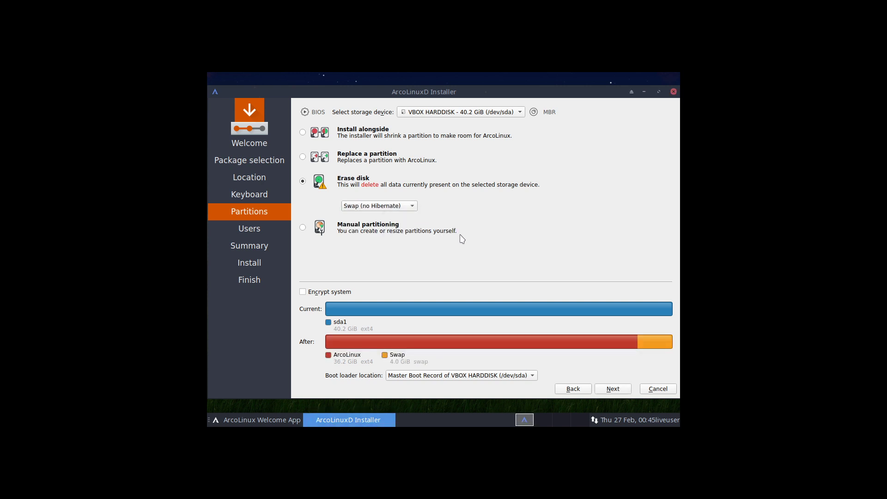
left_click(615, 389)
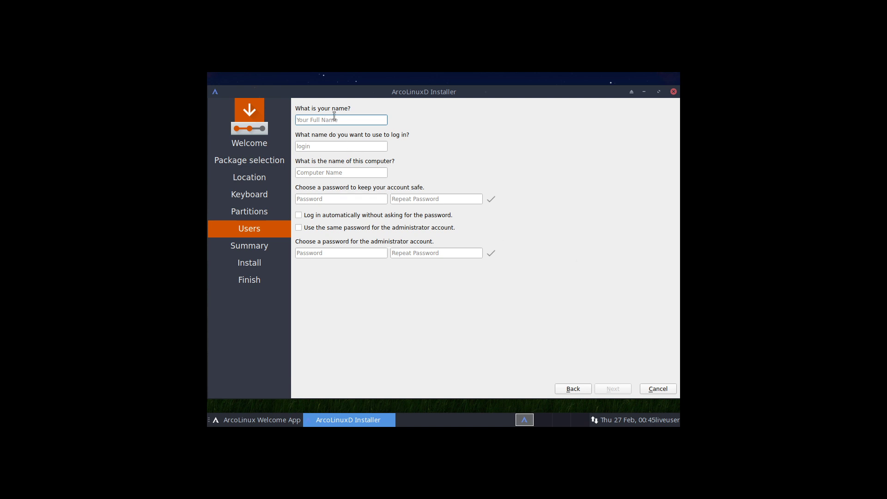
Create the user 'arcolinux' with autofilled login and computer name, entering the password twice.
type("arco")
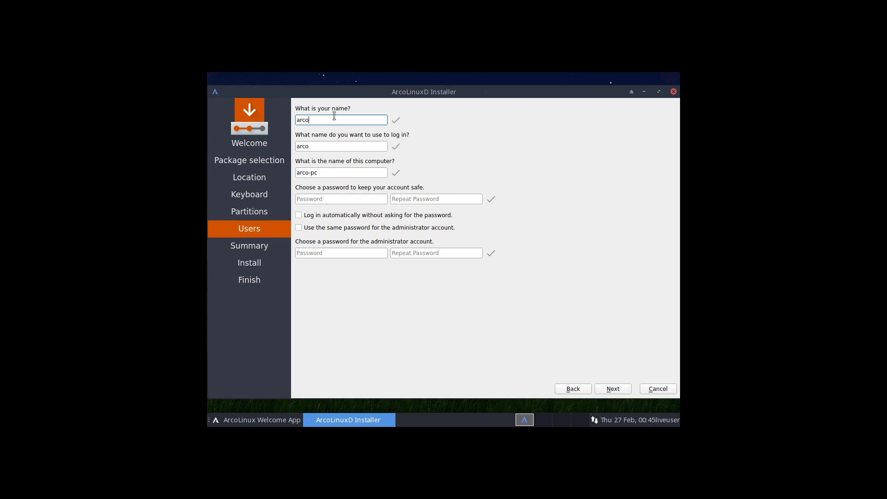
type("linux")
key("Tab")
key("Tab")
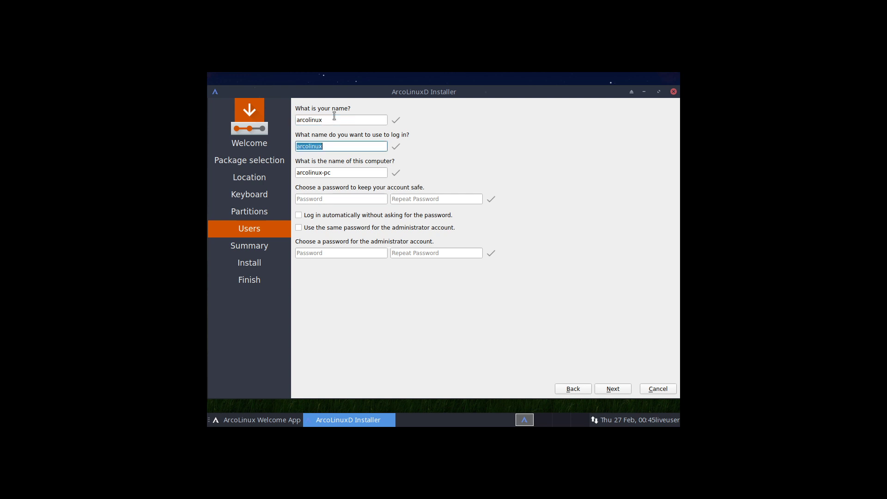
key("Tab")
type("123")
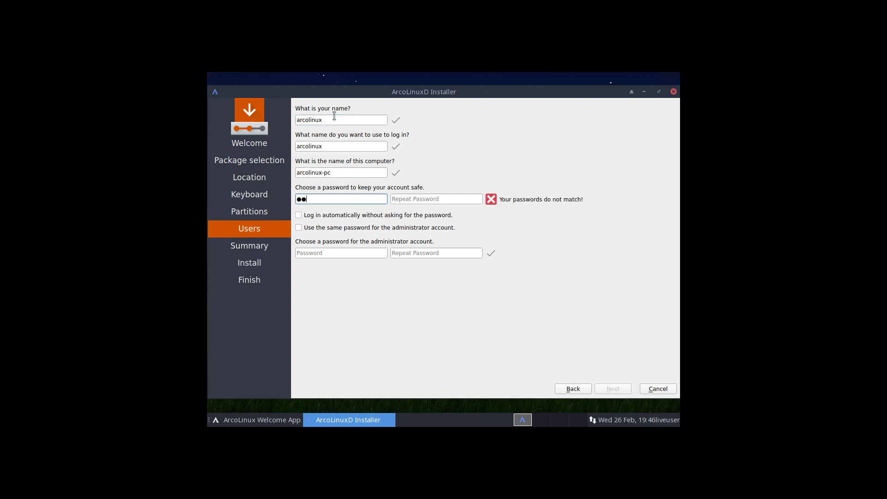
left_click(424, 200)
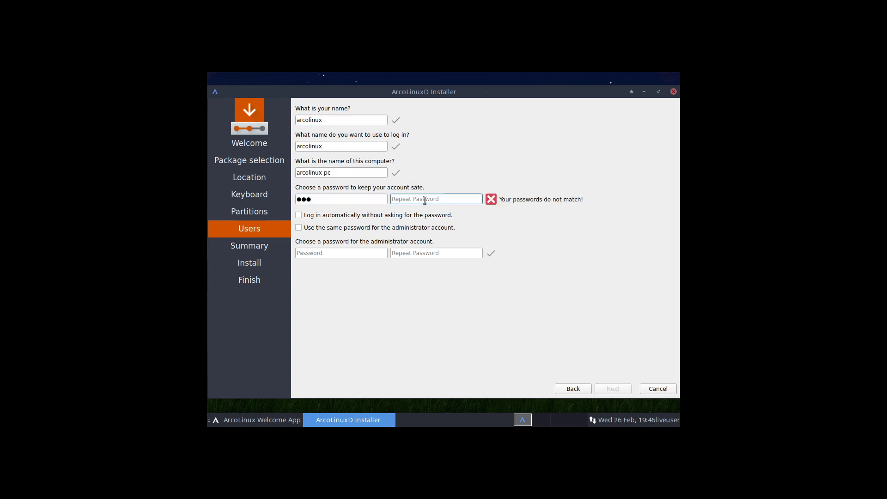
type("123")
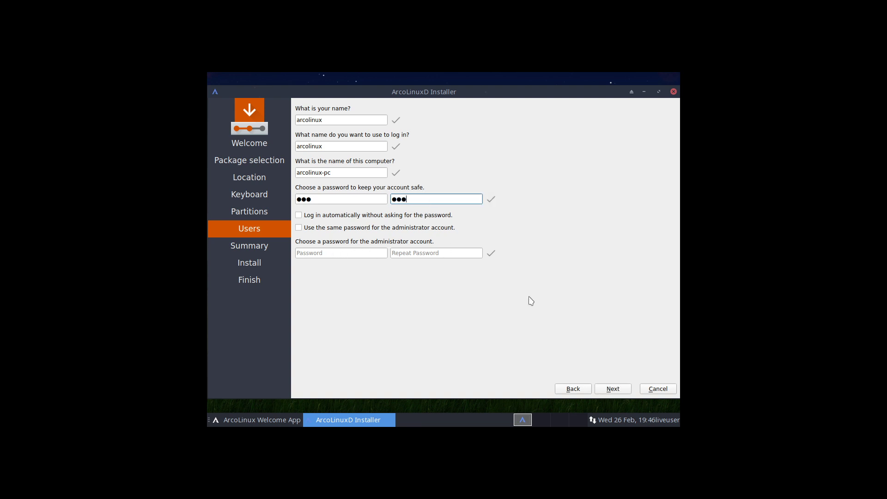
Reuse the user password for the administrator account and start the installation.
left_click(299, 227)
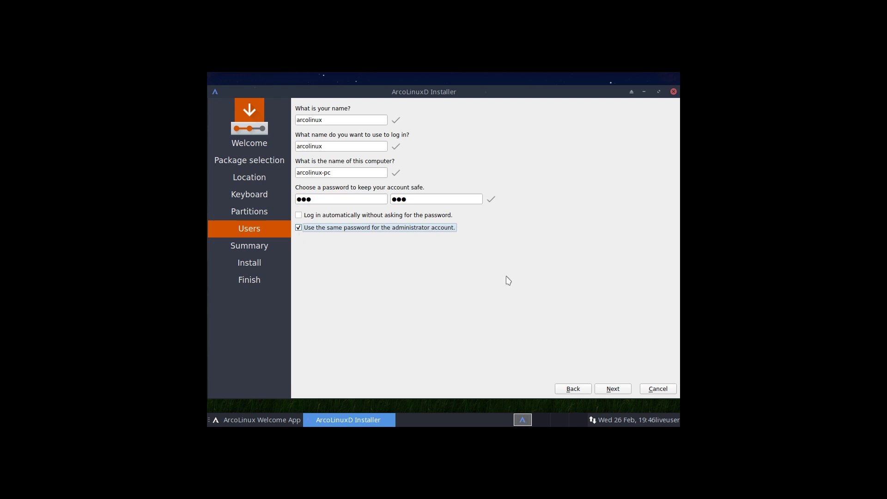
left_click(617, 389)
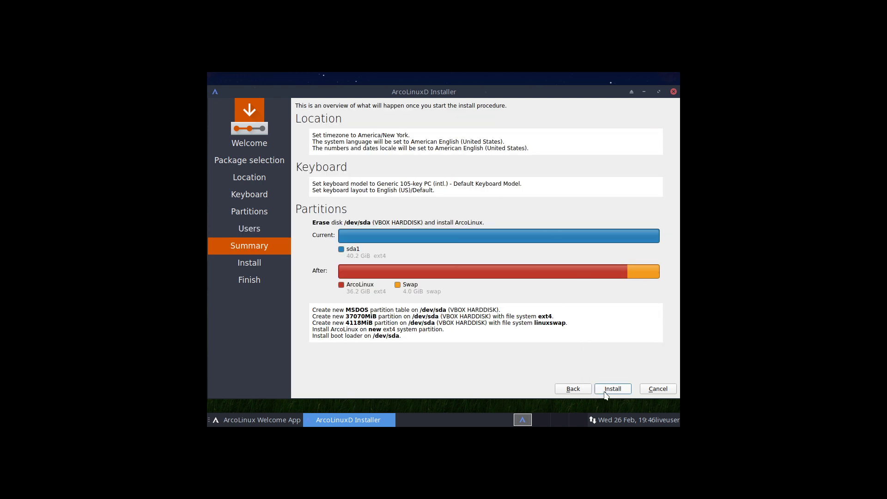
left_click(606, 390)
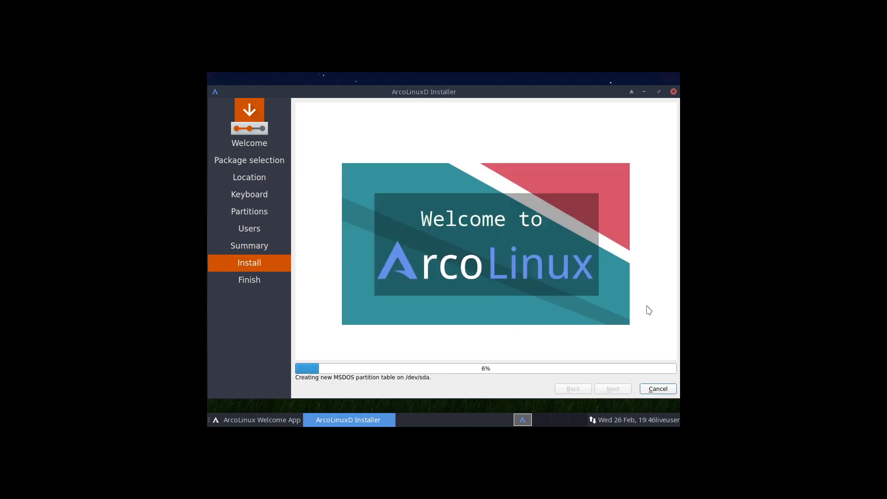